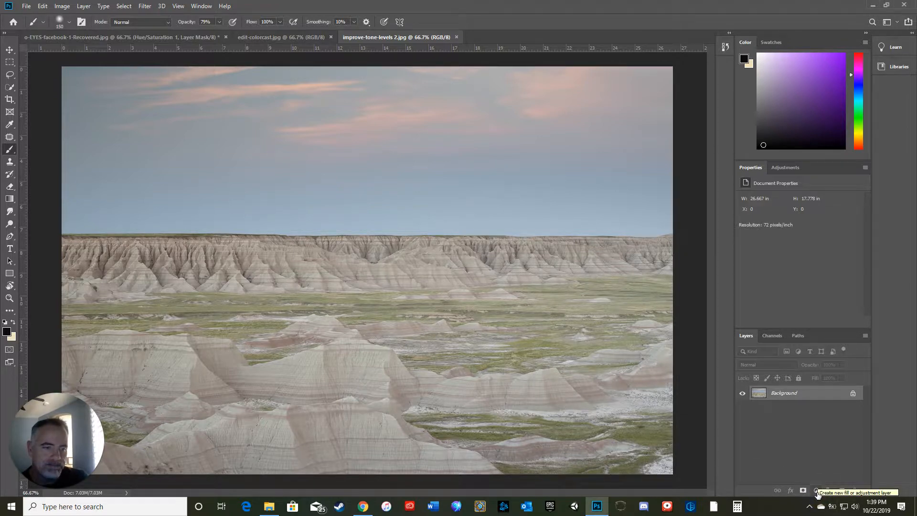
- Add a Levels adjustment layer above the landscape's Background layer and float its properties over the image at a larger width
click(816, 490)
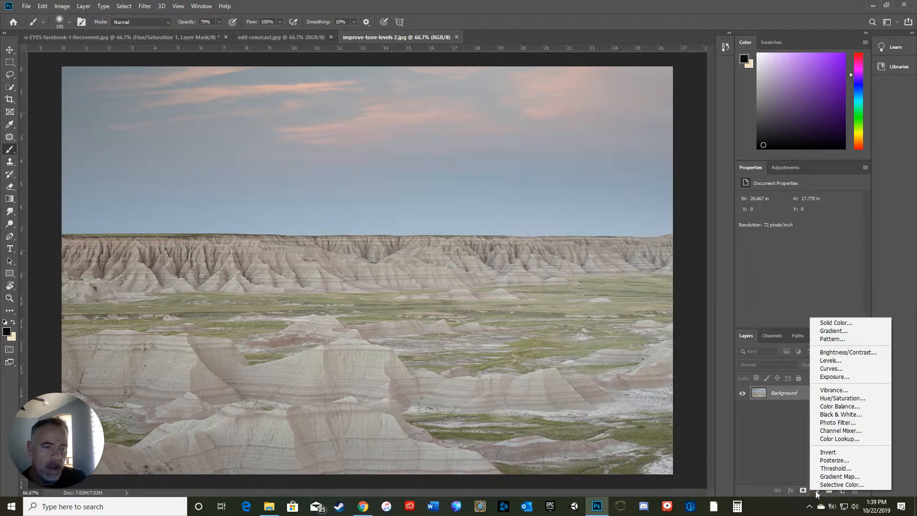
click(837, 360)
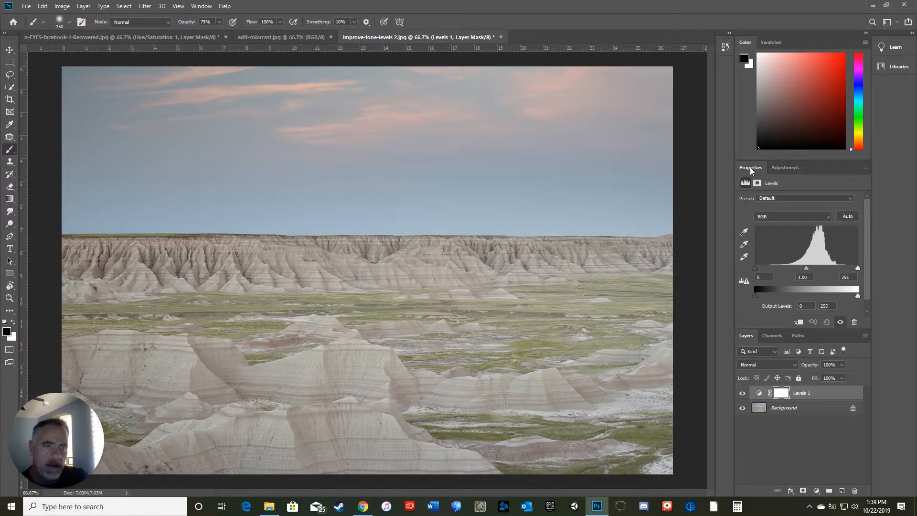
drag(751, 168, 568, 102)
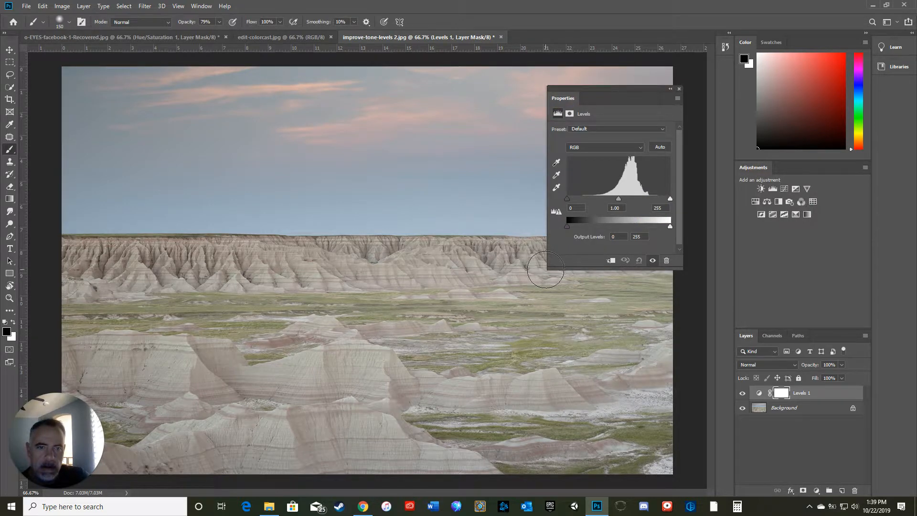
drag(504, 288, 509, 268)
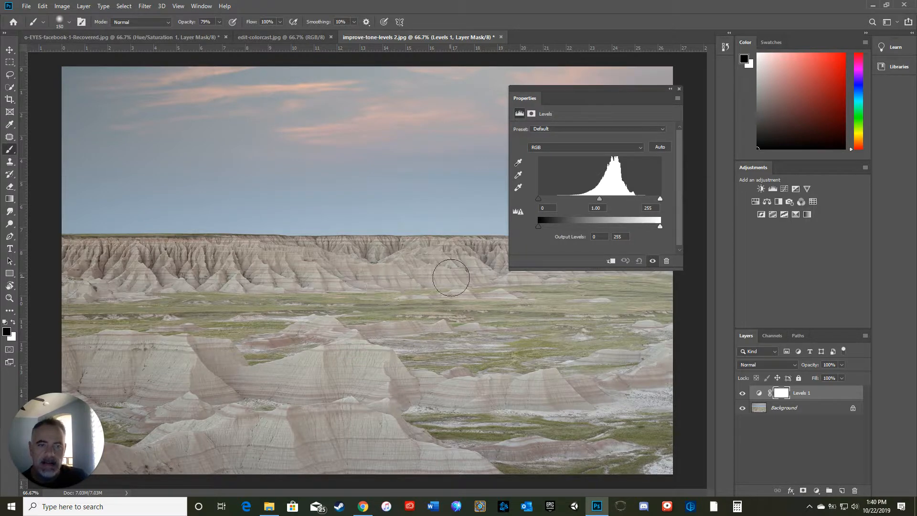
- Set the landscape's RGB input levels to 60 shadows, 0.89 midtones and 218 highlights, and dock the floating properties back
drag(538, 199, 561, 199)
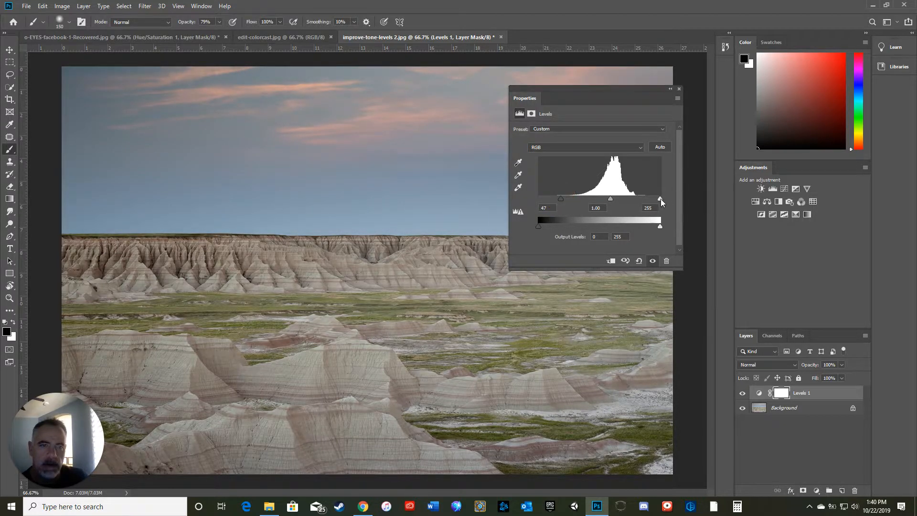
drag(660, 199, 641, 198)
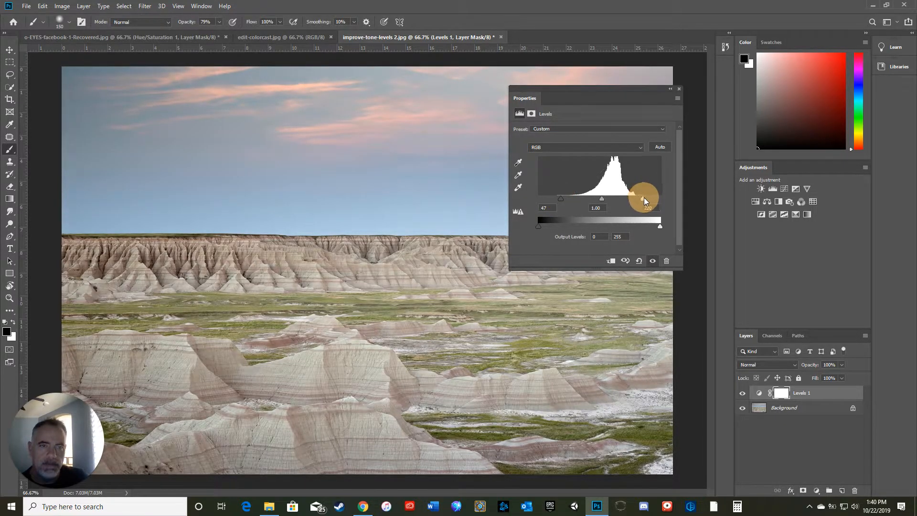
drag(640, 198, 643, 198)
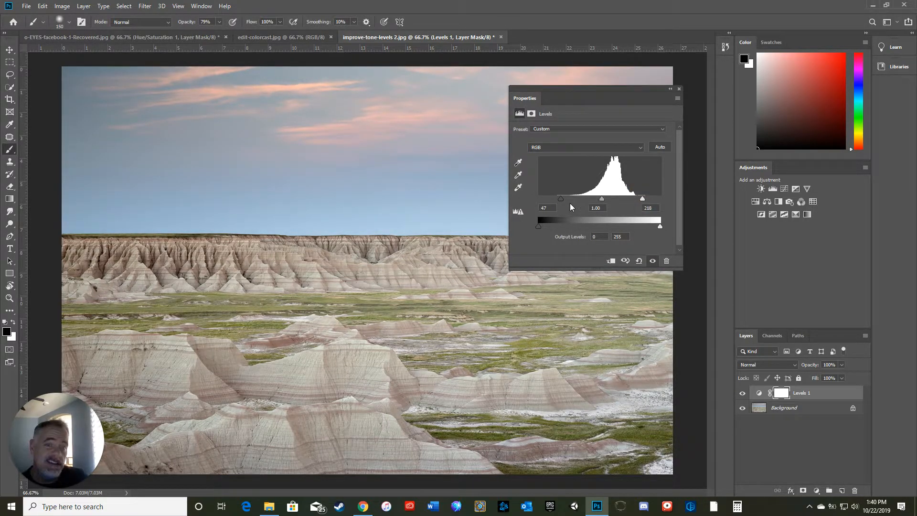
drag(561, 198, 567, 198)
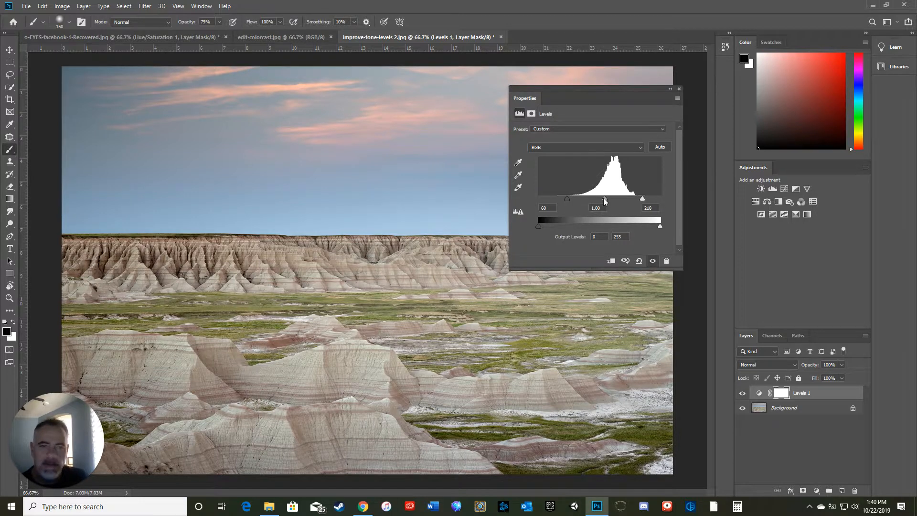
drag(608, 198, 608, 196)
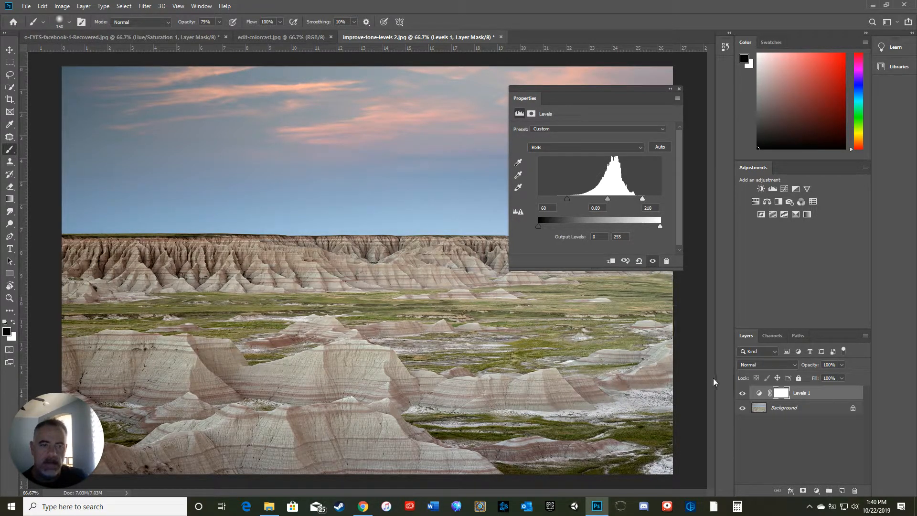
drag(524, 97, 763, 167)
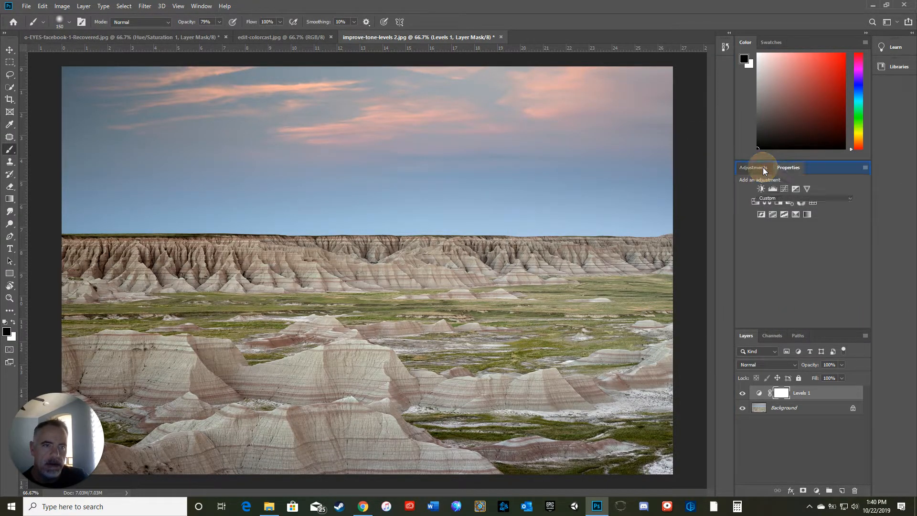
- Compare the landscape with and without the Levels adjustment by toggling that layer's visibility
click(742, 394)
click(742, 393)
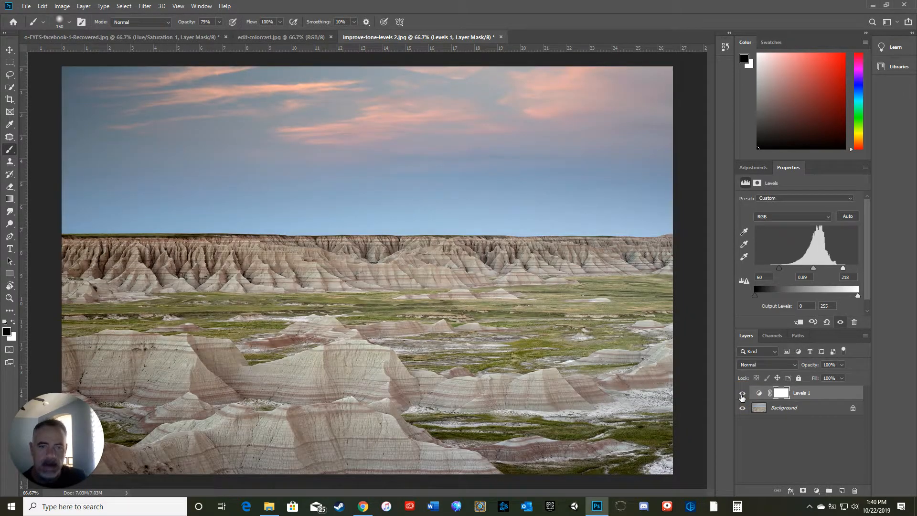
click(742, 394)
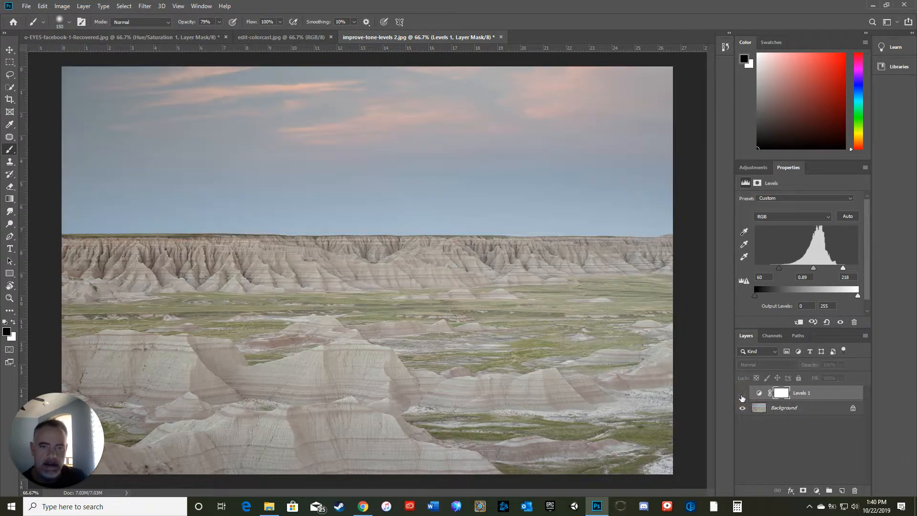
click(742, 395)
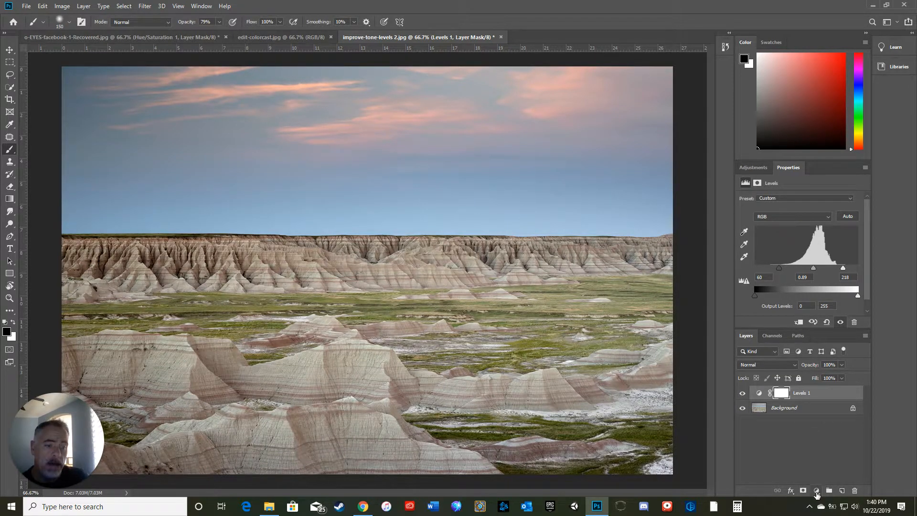
- Add a Hue/Saturation adjustment layer with saturation at +15 and compare the landscape with and without it
click(816, 492)
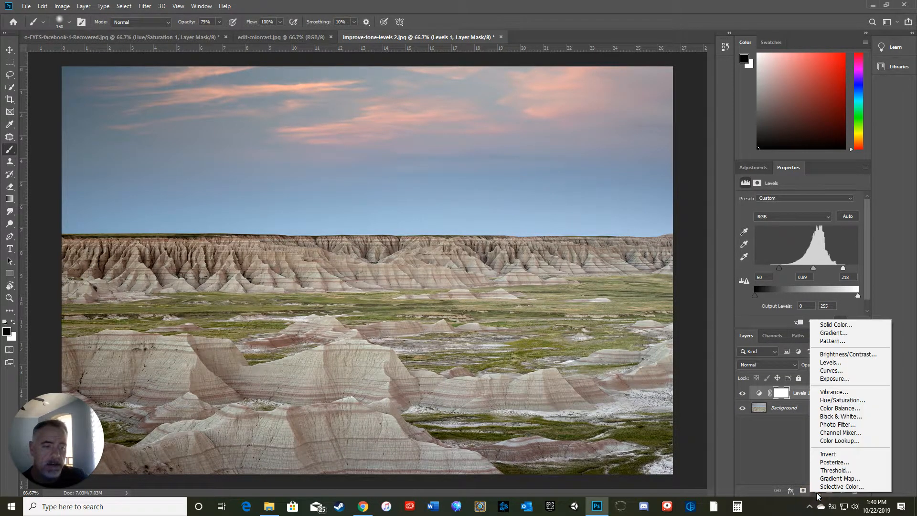
click(829, 401)
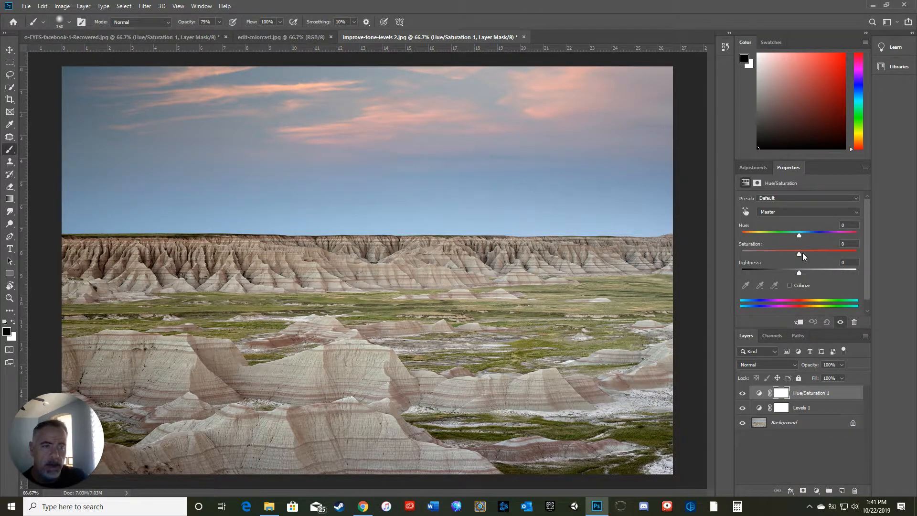
drag(802, 253, 803, 255)
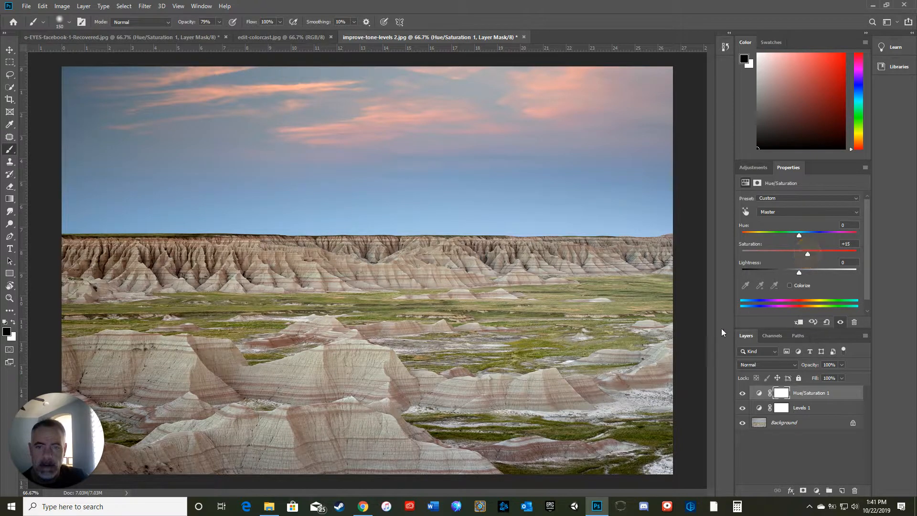
click(742, 393)
click(741, 396)
- Switch to the edit-colorcast.jpg document and add a Levels adjustment layer above its Background
click(279, 36)
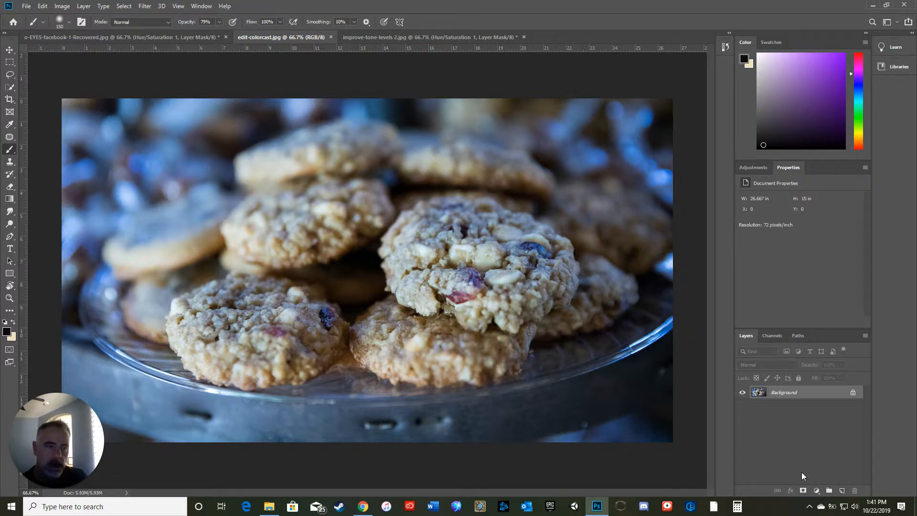
click(816, 490)
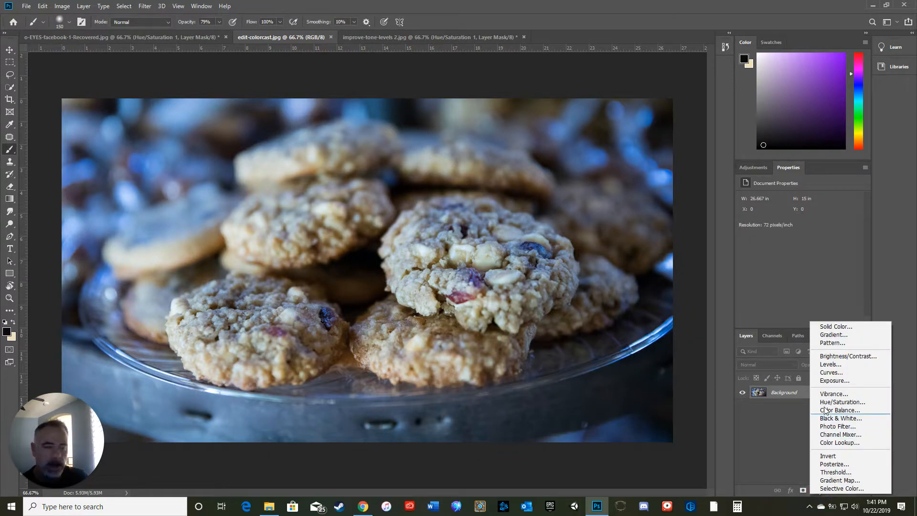
click(836, 365)
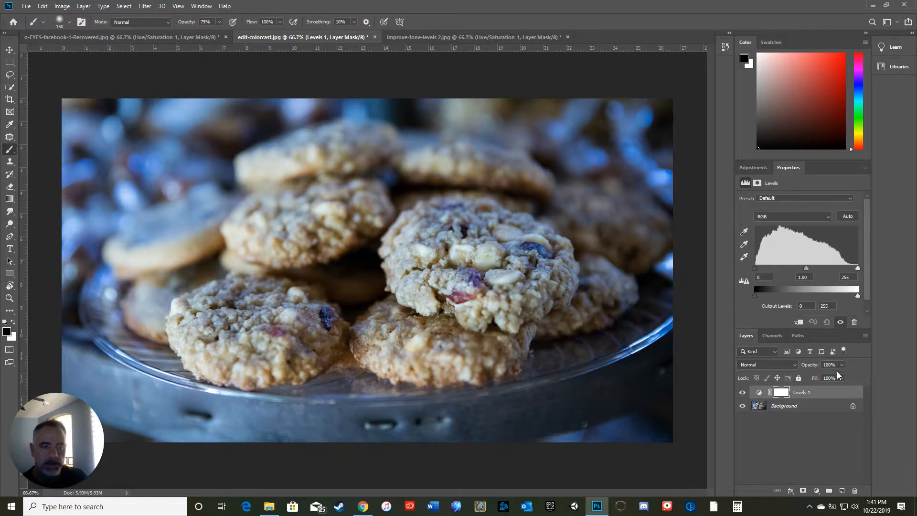
- Neutralize the blue color cast by sampling gray points on the metal rim below the cookie plate with the Levels gray-point eyedropper
click(742, 246)
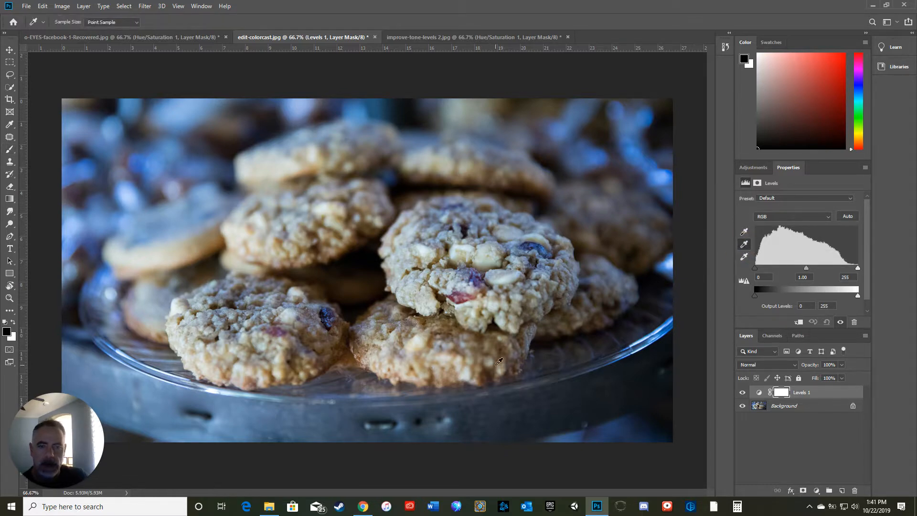
click(234, 417)
click(246, 426)
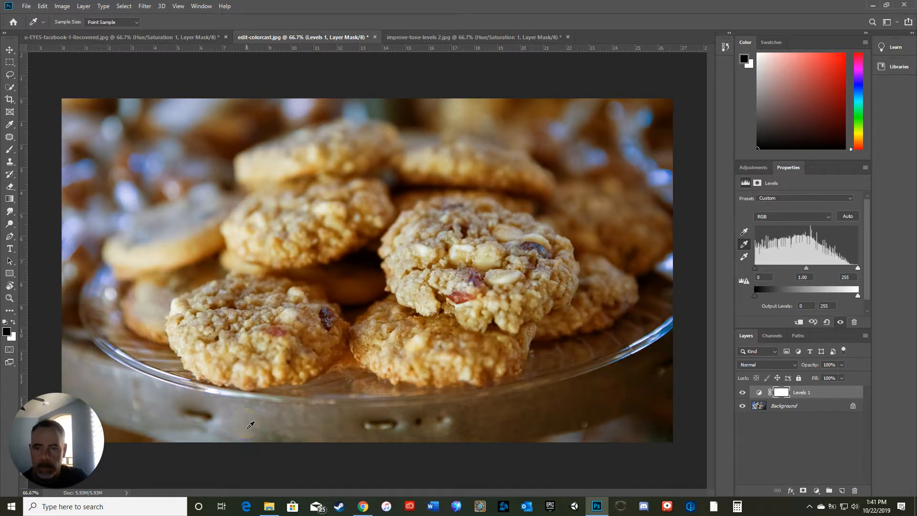
click(247, 428)
click(251, 423)
click(243, 430)
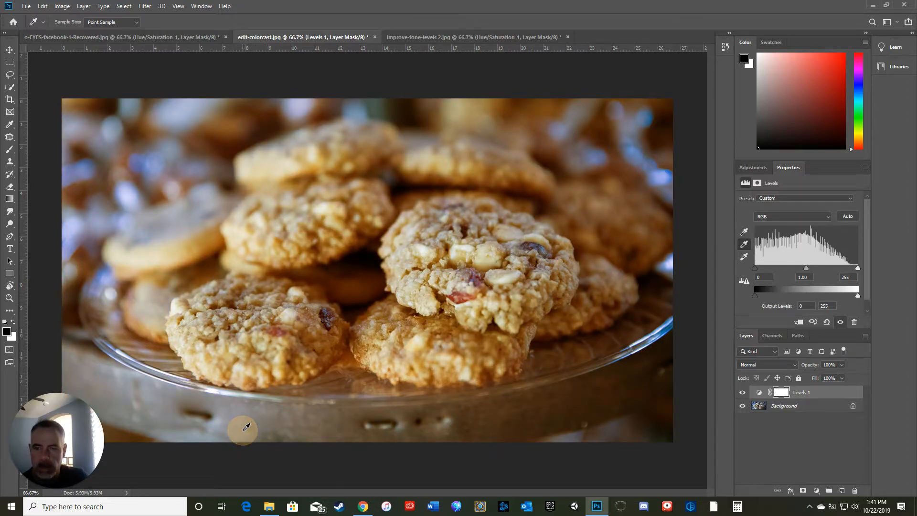
click(253, 426)
click(260, 423)
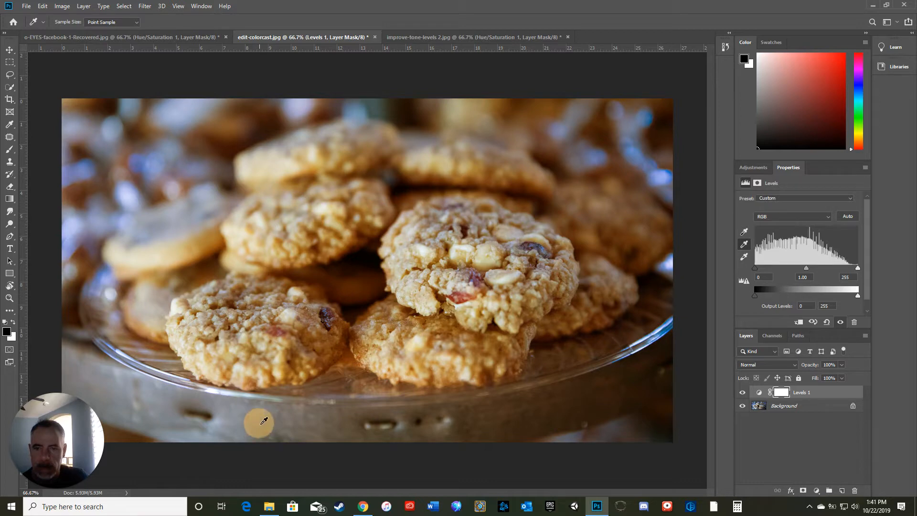
click(259, 421)
click(266, 421)
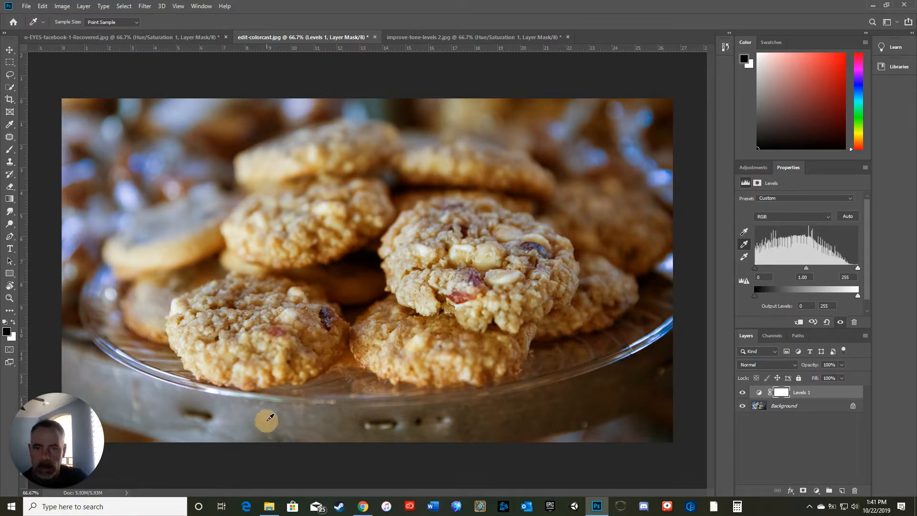
click(274, 419)
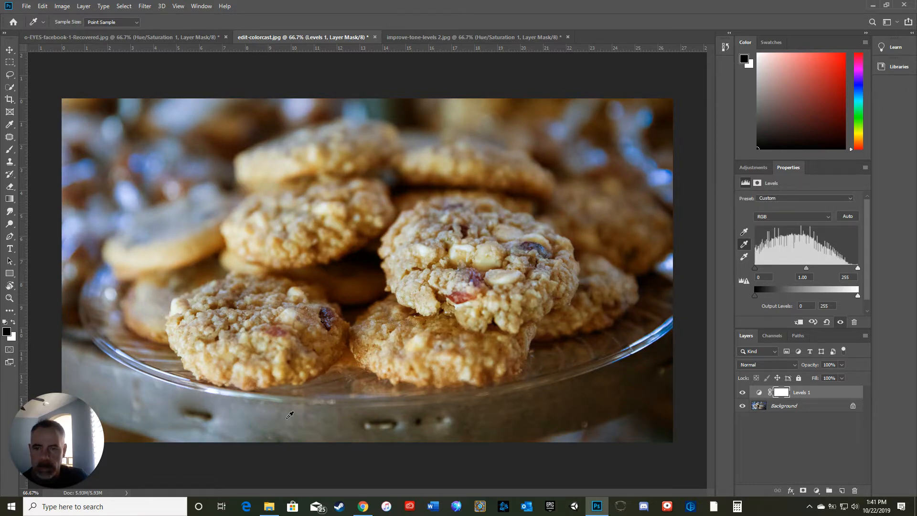
- Compare the cookie photo with and without its Levels color correction by toggling the adjustment layer's visibility
click(743, 393)
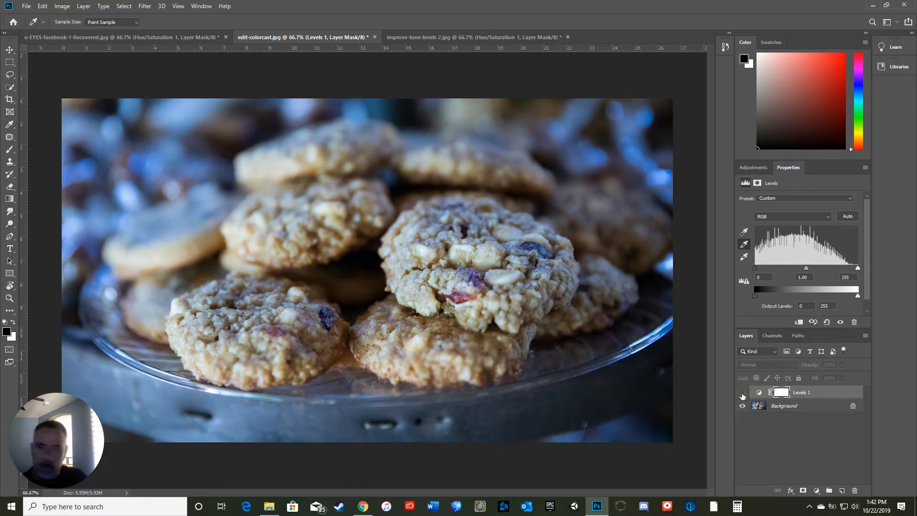
click(742, 393)
click(742, 393)
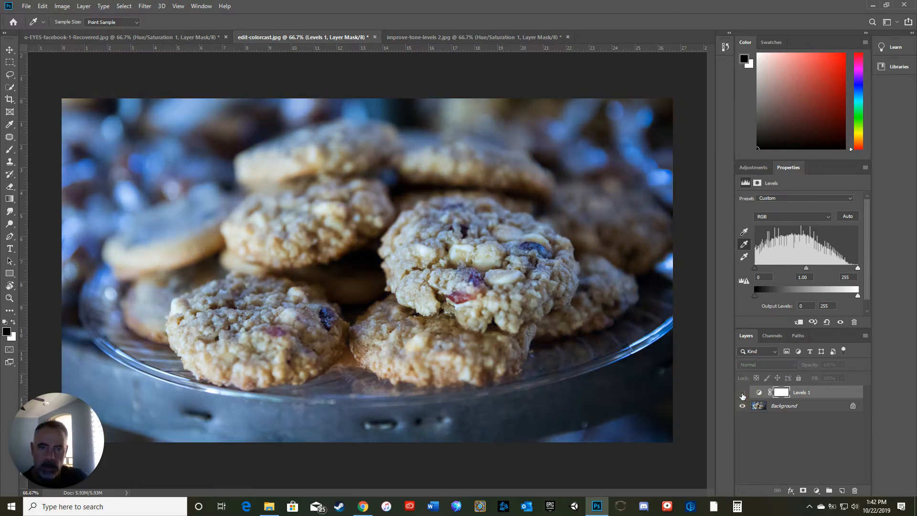
click(742, 393)
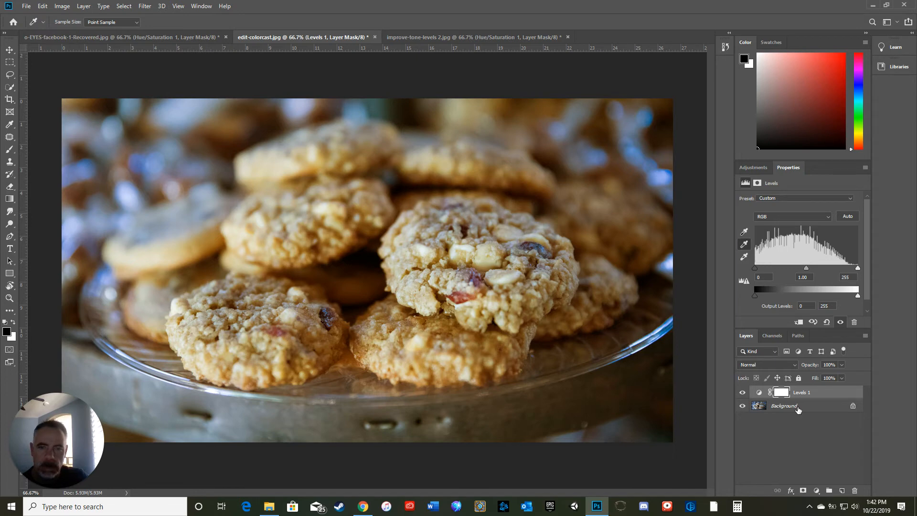